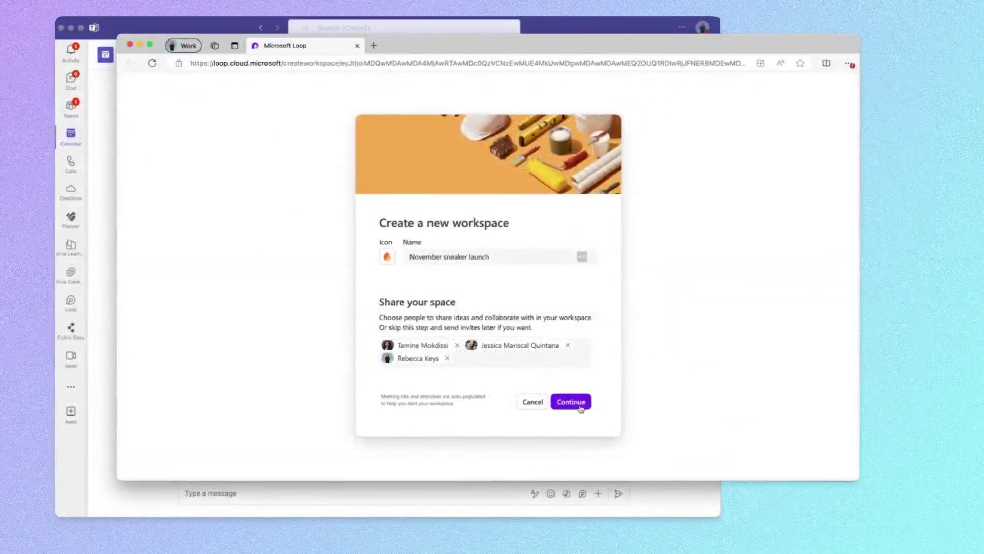
Select a spot on the Launch plan page and scroll down through the embeddable apps list.
left_click(570, 403)
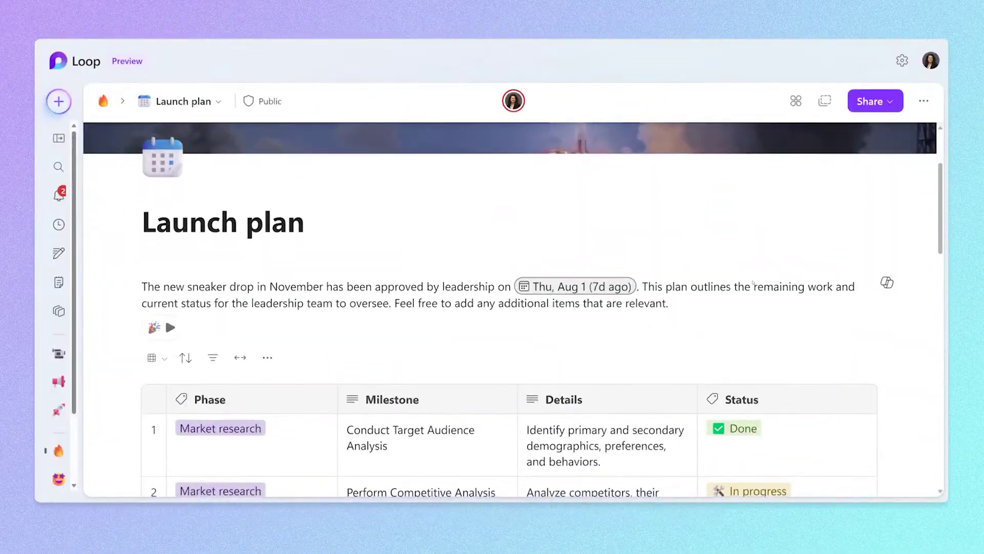
scroll(754, 281, "down", 1)
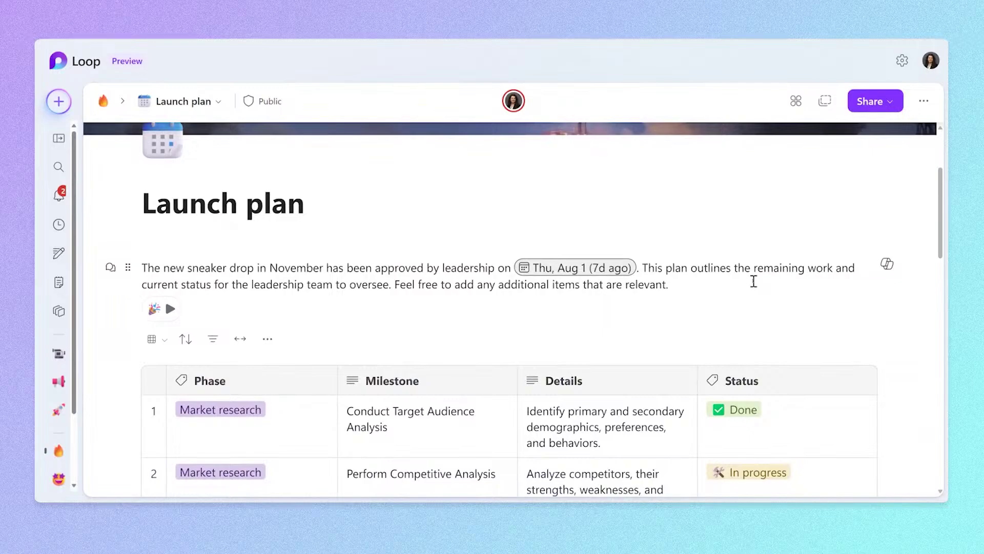
scroll(754, 281, "down", 1)
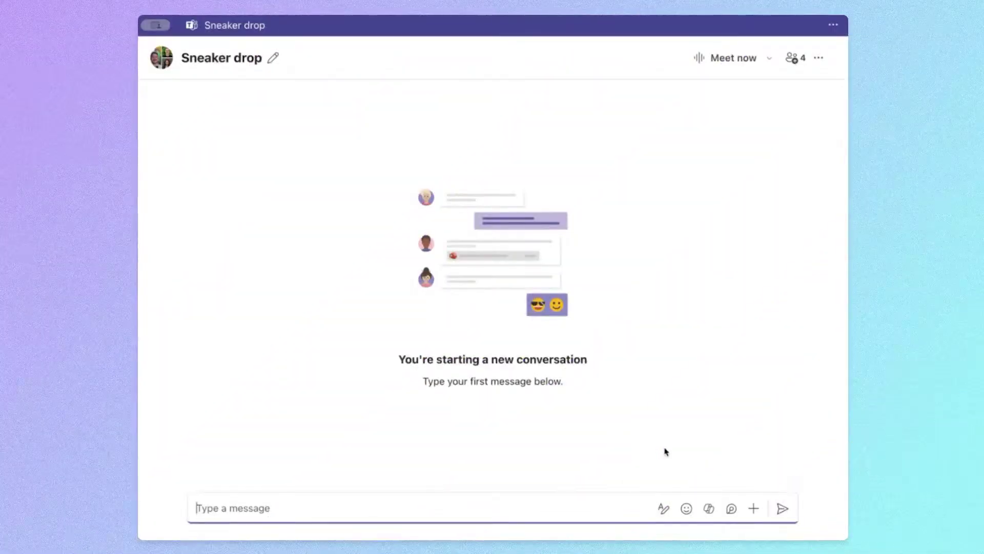
Insert a Loop voting table into the chat titled 'Sneaker launch date for fall line'.
left_click(732, 509)
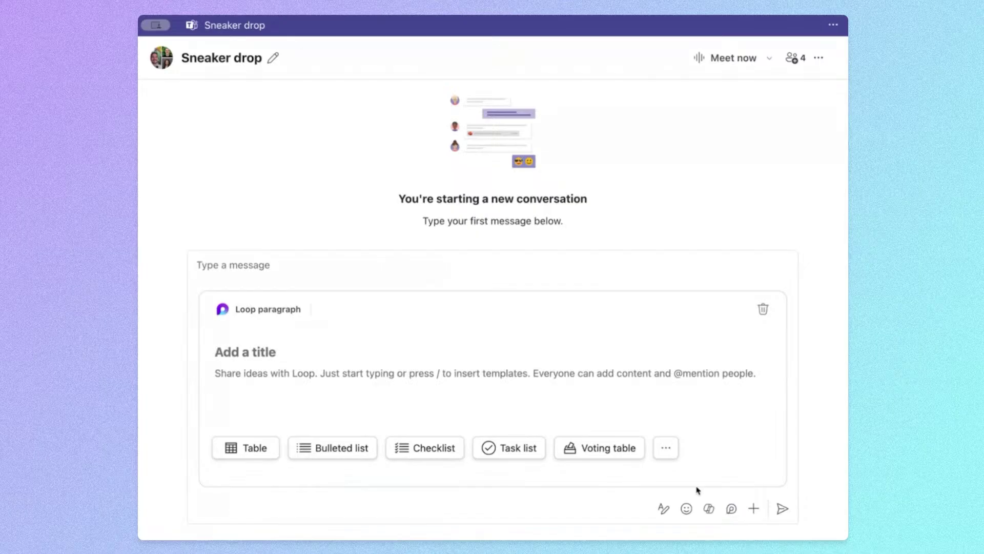
left_click(625, 449)
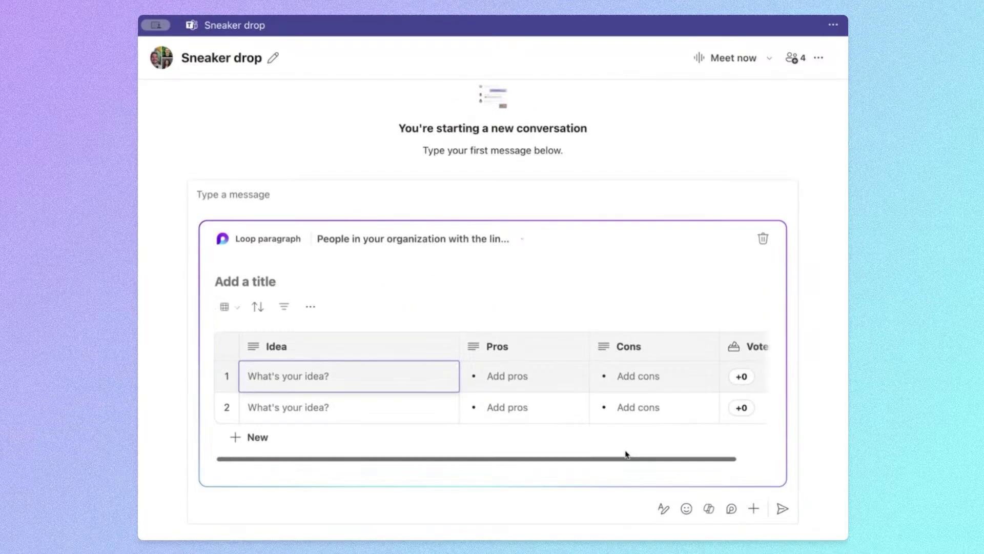
left_click(305, 274)
type("Sneaker launch date for fall line")
Pick November candidate dates and note 'Middle of the week, gives time to build hype'.
left_click(287, 375)
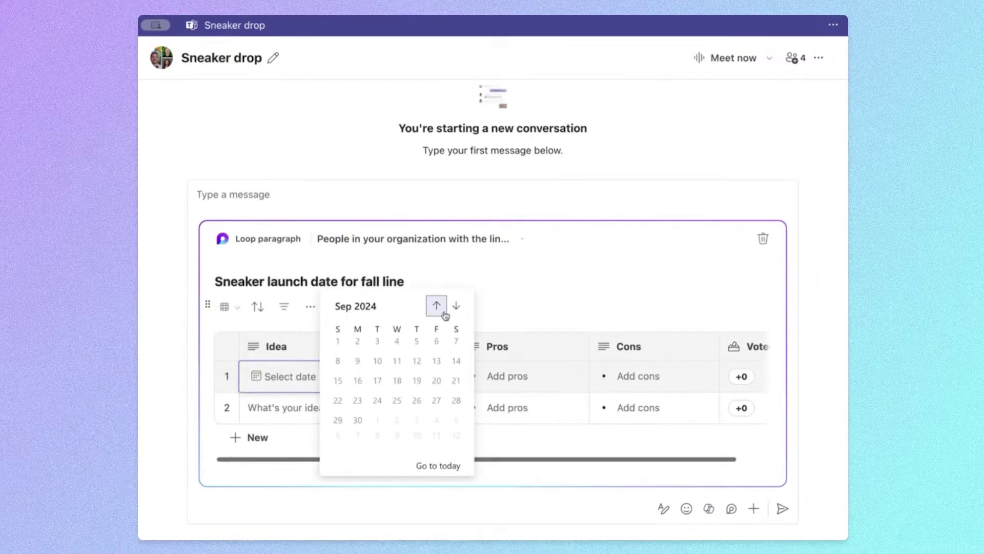
left_click(444, 310)
left_click(400, 396)
left_click(493, 350)
type("Middle of the week, gives time to build hype")
Enter pros and cons like 'People will be working' and 'Friday worked well last drop'.
left_click(681, 367)
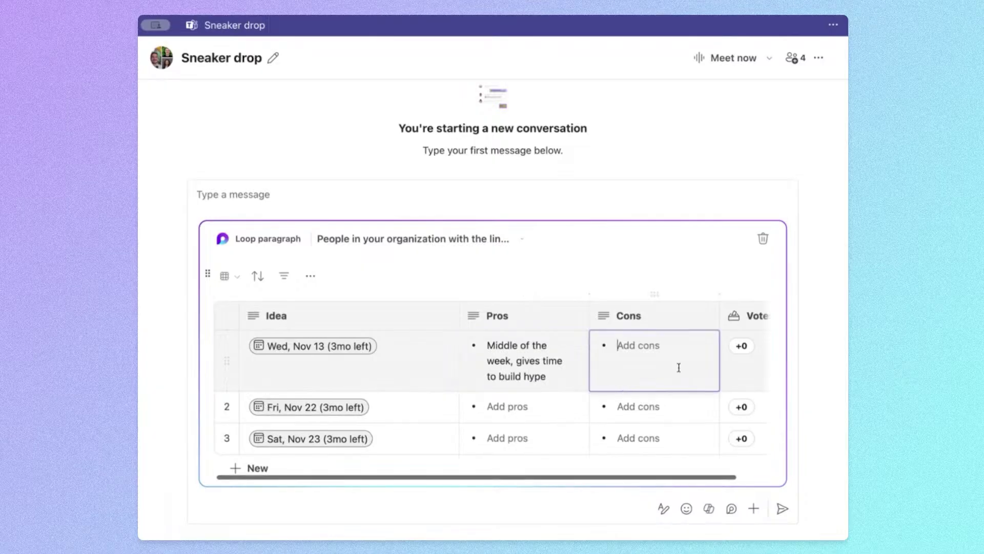
type("People will be working")
left_click(518, 405)
type("Friday worked well last drop")
left_click(518, 420)
type("Fewer people working this day, line could build anticiatCompetior drops this day")
Vote for Fri, Nov 22 and send it with 'Hey y'all, feel free to vote on a date for this fall's launch!'.
left_click(741, 375)
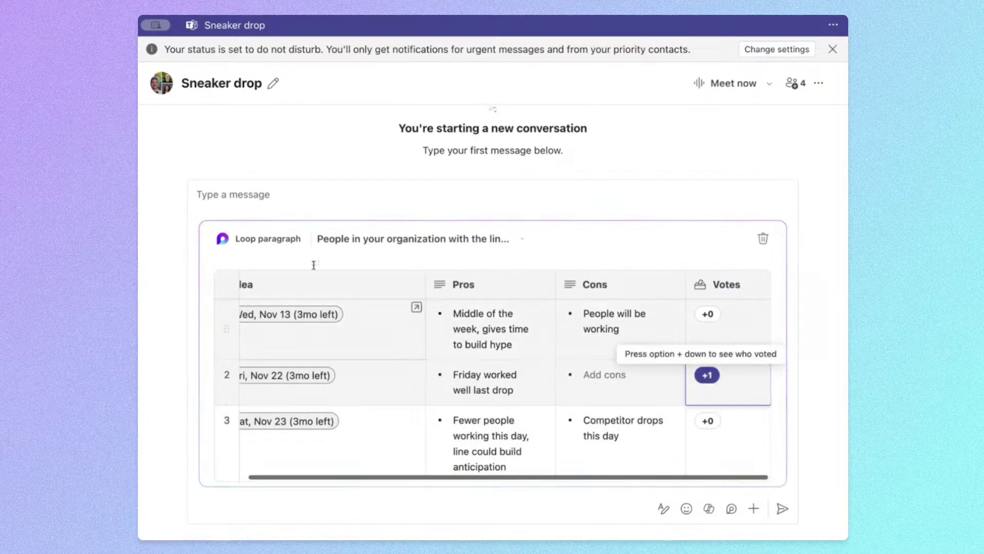
left_click(233, 194)
type("Hey y'all, feel free to vote on a date for this fall's launch!")
left_click(782, 510)
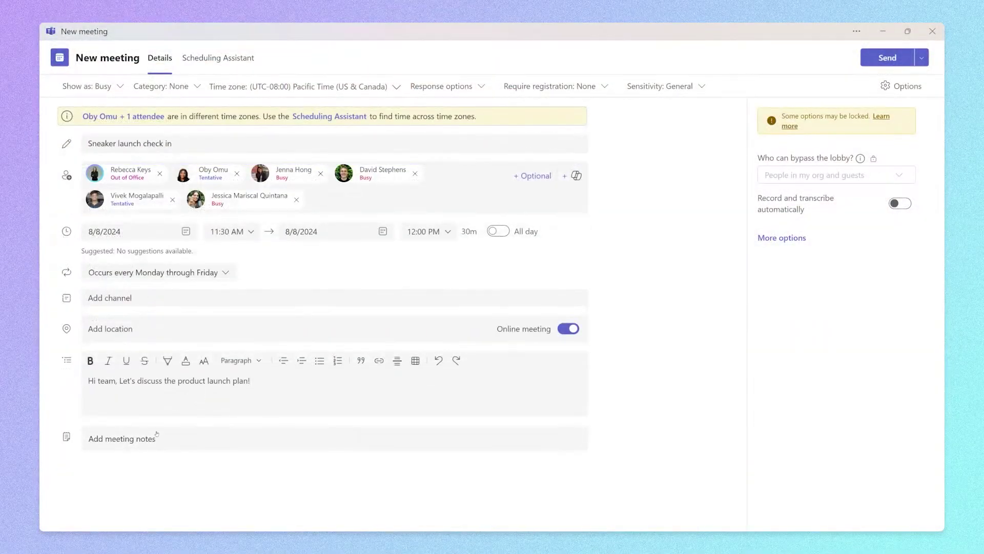
Add shared Loop meeting notes to the Sneaker launch check in meeting and scroll down to them.
left_click(156, 434)
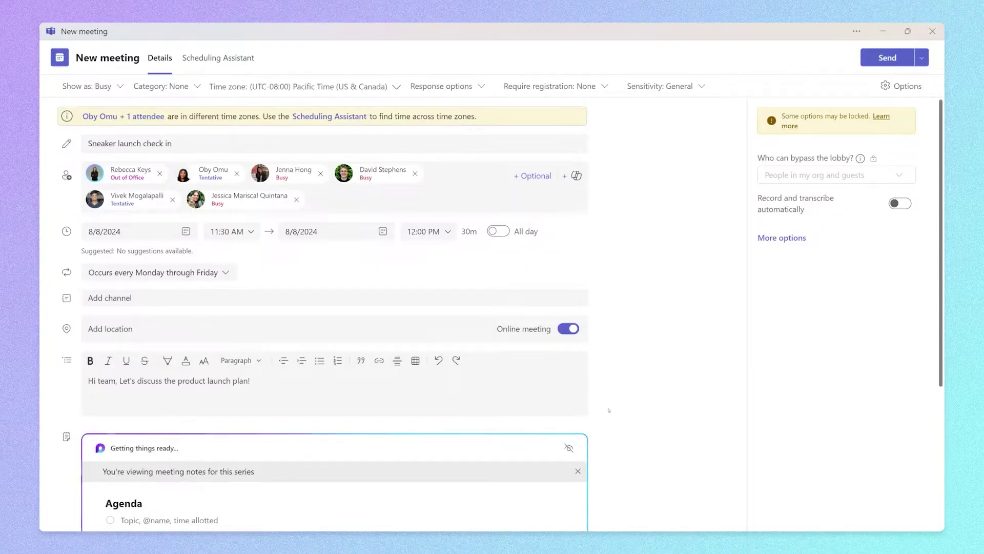
scroll(609, 410, "down", 4)
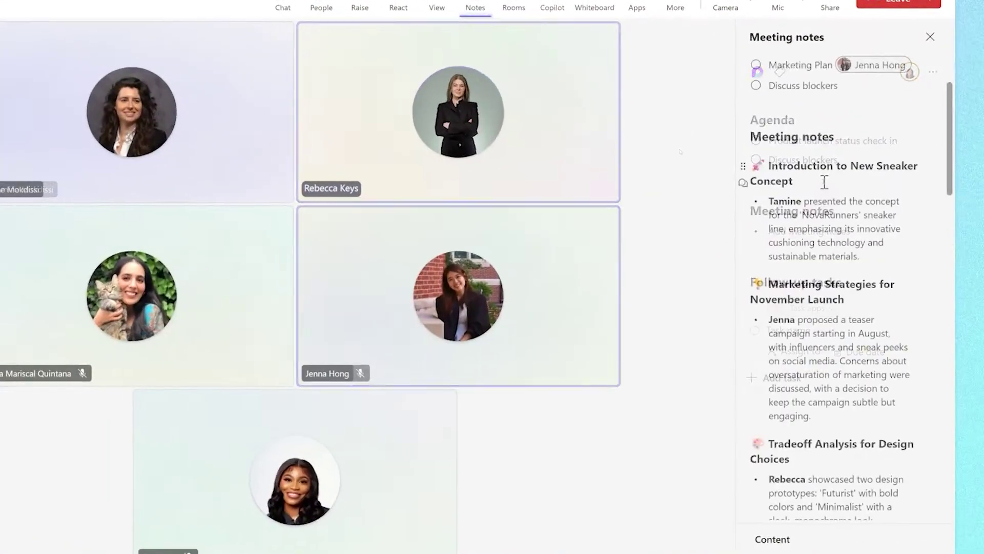
Make 'Introduction to New Sneaker Concept' its own Heading 2 line.
triple_click(806, 179)
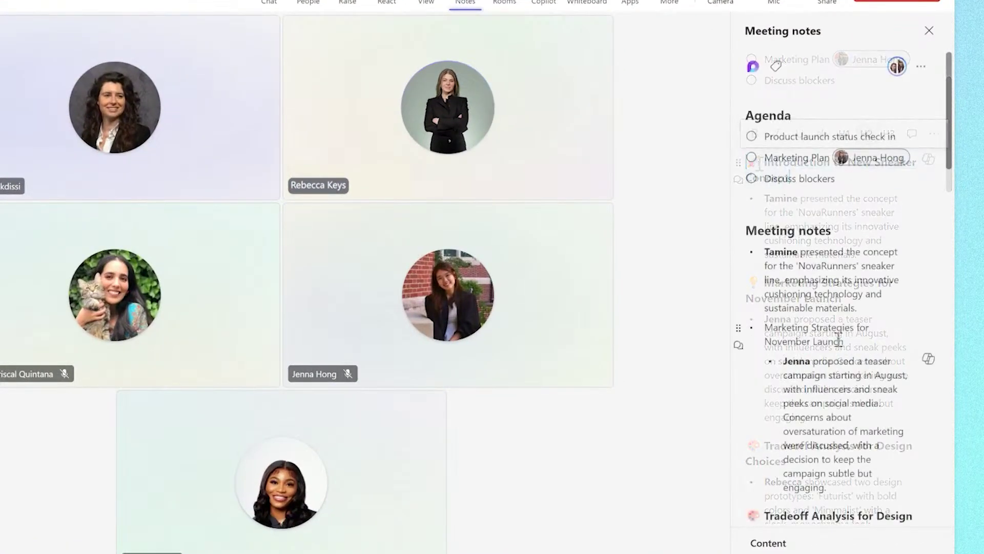
key("BackSpace")
key("Return")
key("ctrl+alt+2")
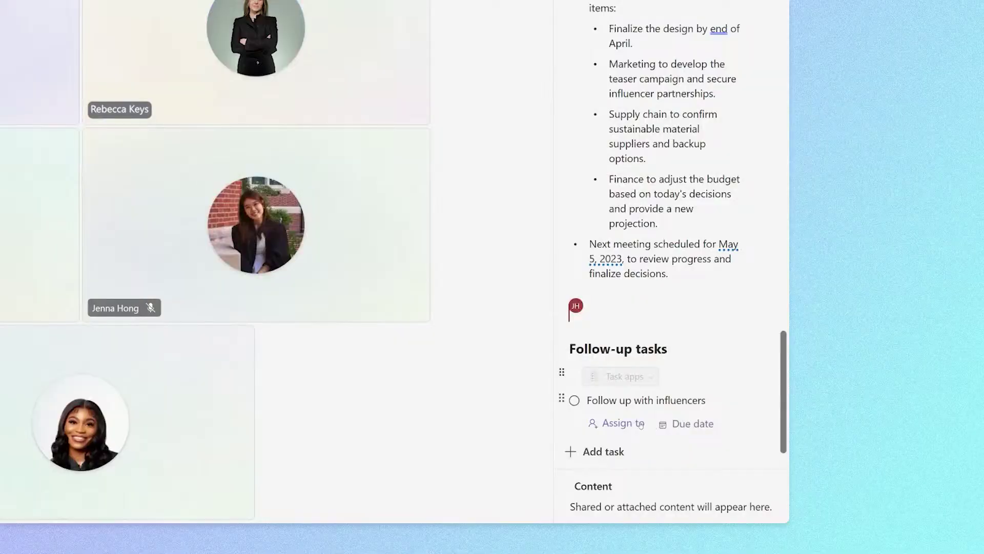
Assign the influencer task, add a 'Budget for Launch Party' task for a teammate, and open the tasks in To Do.
left_click(640, 425)
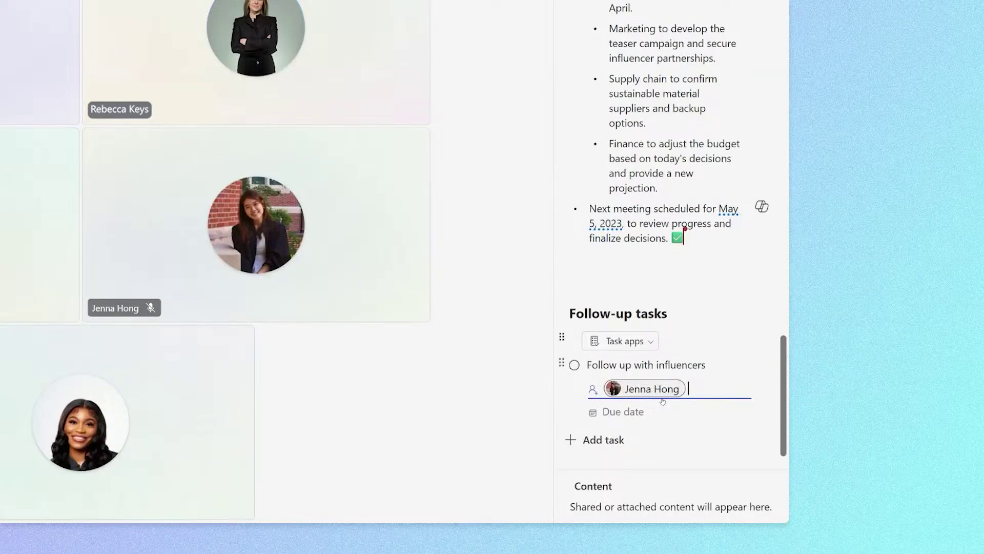
left_click(603, 439)
type("Budget for Launch Party")
left_click(622, 439)
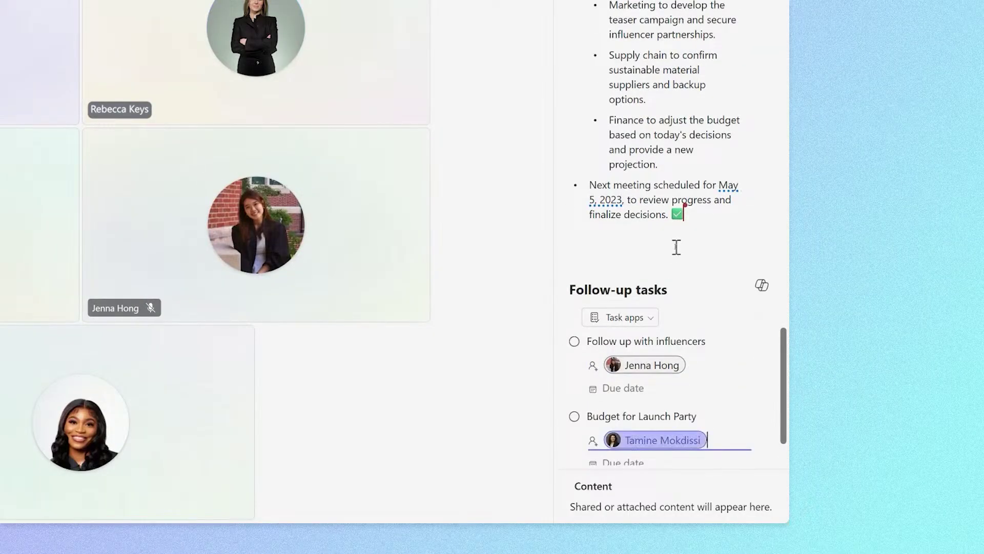
scroll(676, 247, "down", 2)
left_click(648, 249)
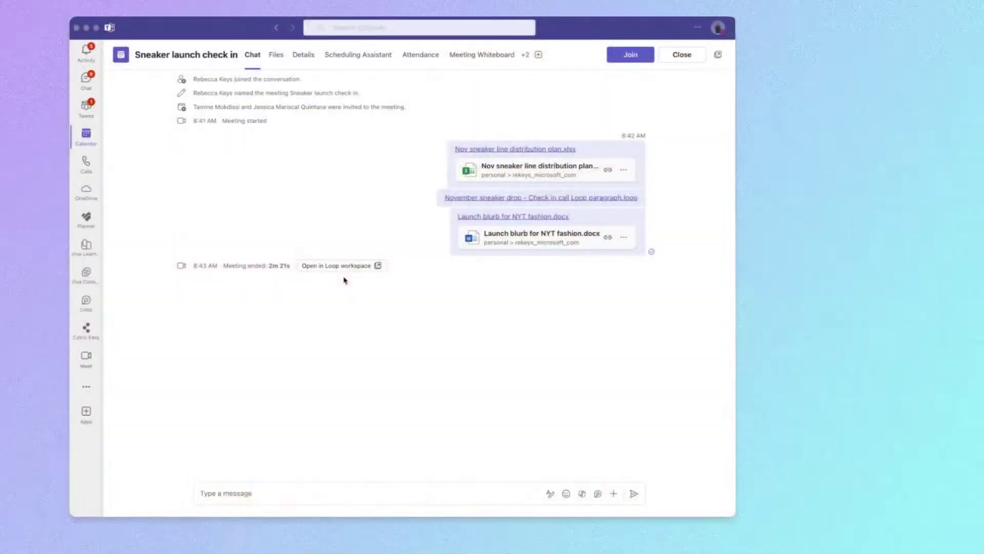
Start a Loop workspace from the meeting, name it, give it the fire emoji icon, and continue.
left_click(352, 265)
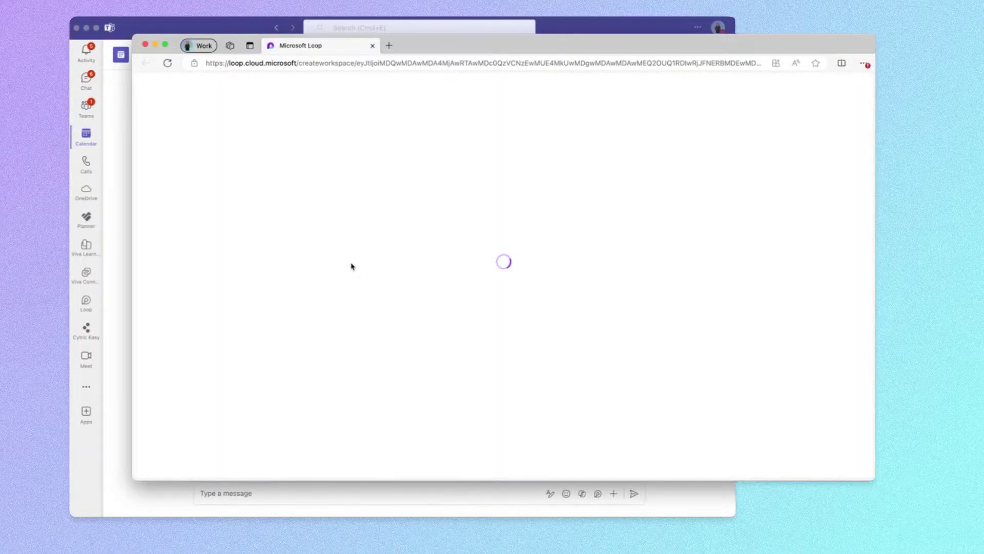
type("November sneaker launch")
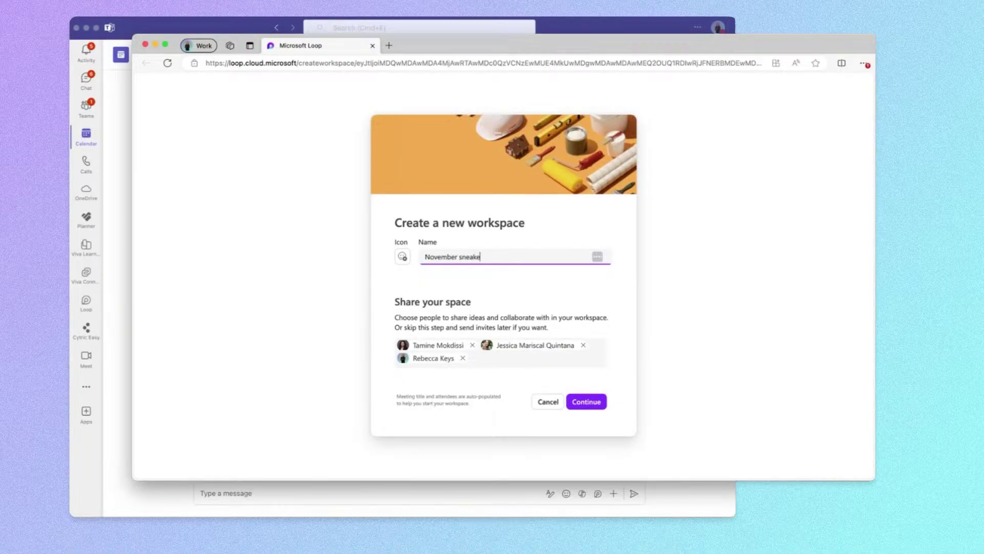
left_click(402, 258)
left_click(459, 343)
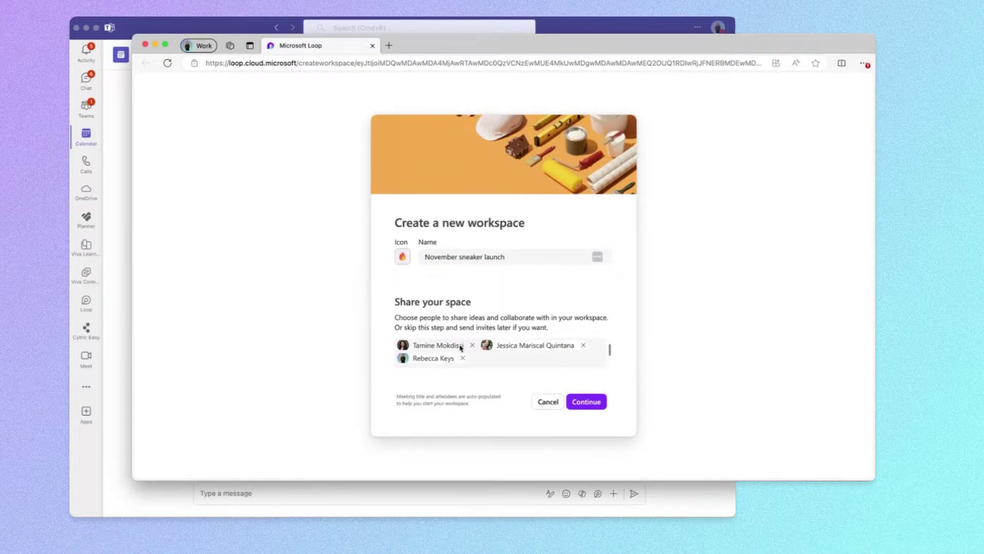
left_click(598, 405)
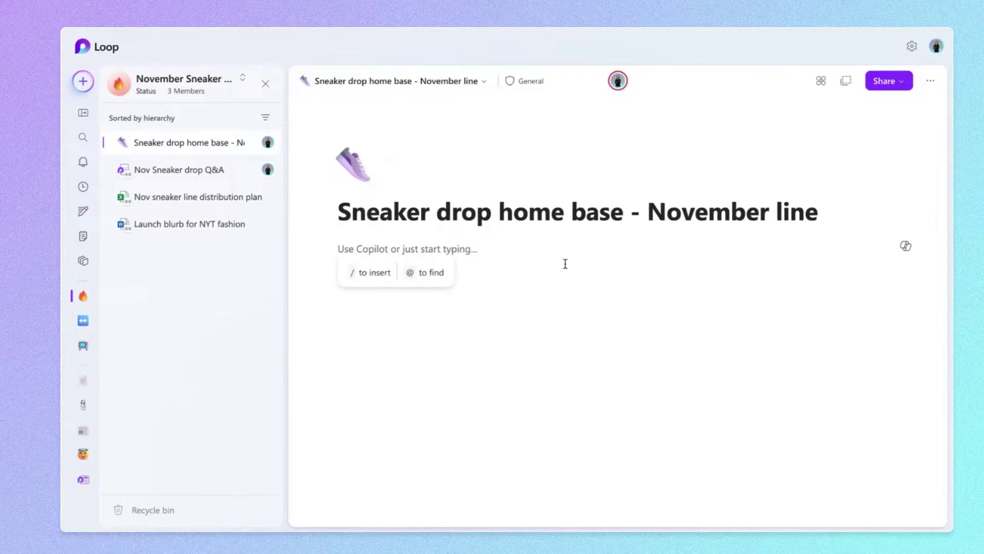
Browse the slash insert menu categories, then filter it with '/app' to list embeddable apps.
type("/general")
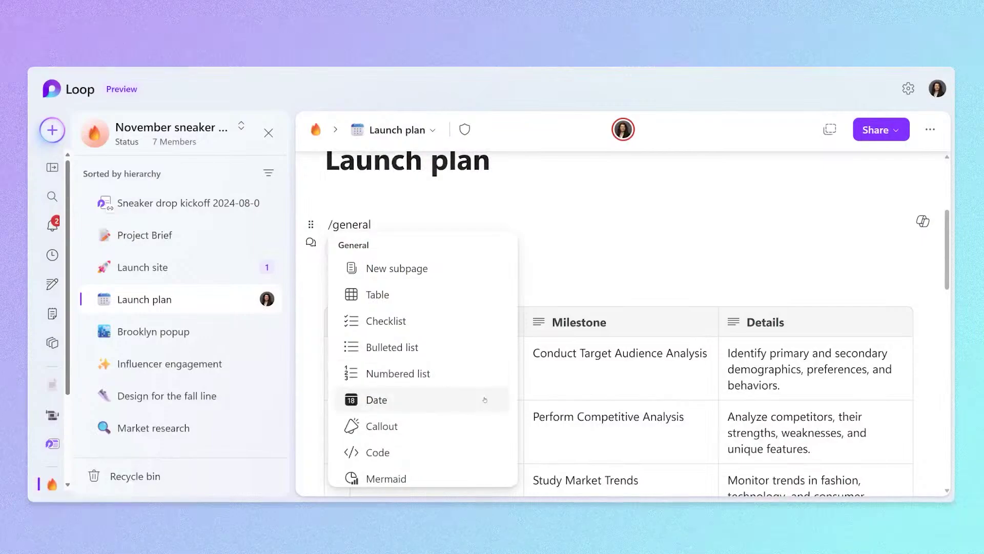
scroll(472, 468, "down", 1)
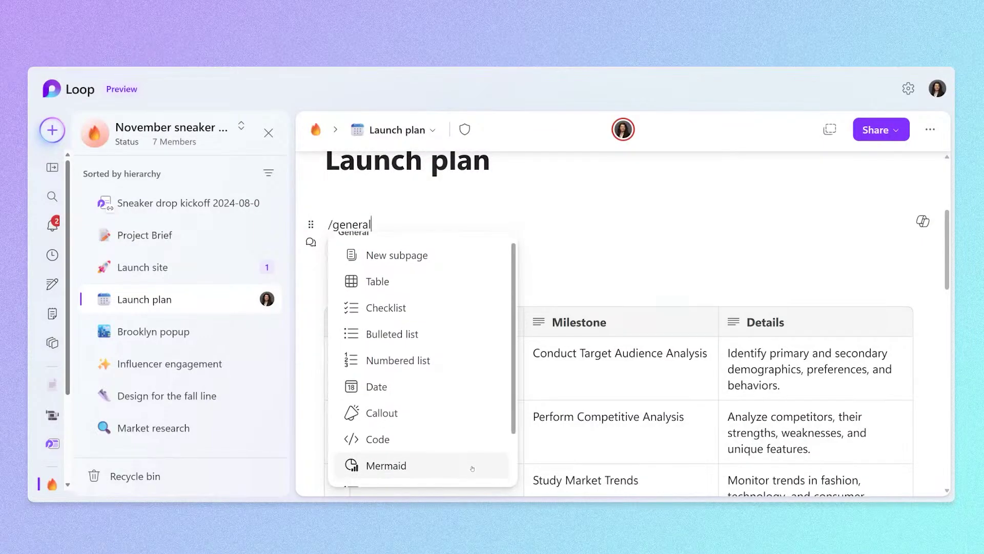
scroll(472, 468, "down", 2)
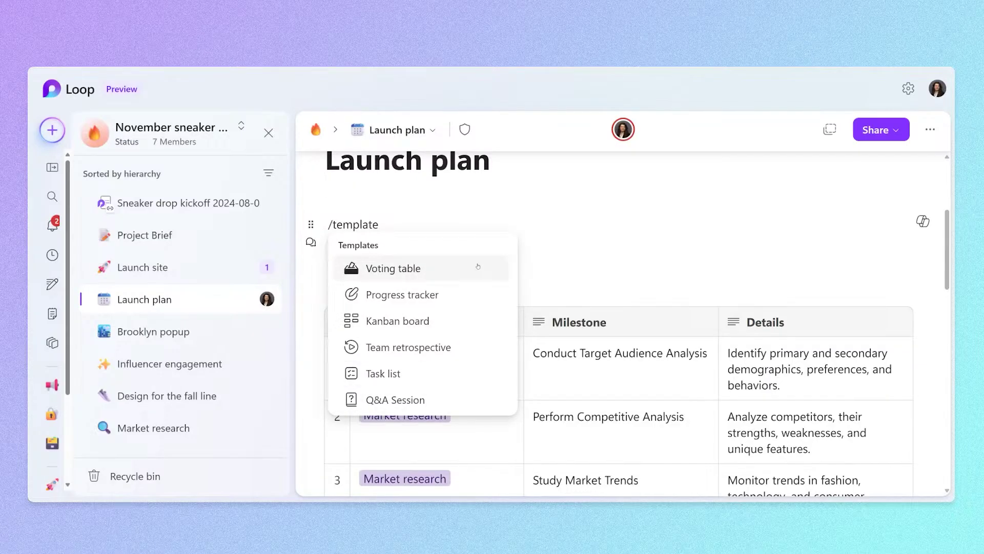
key("BackSpace")
key("BackSpace")
key("BackSpace")
key("BackSpace")
key("BackSpace")
key("BackSpace")
key("BackSpace")
key("BackSpace")
type("app")
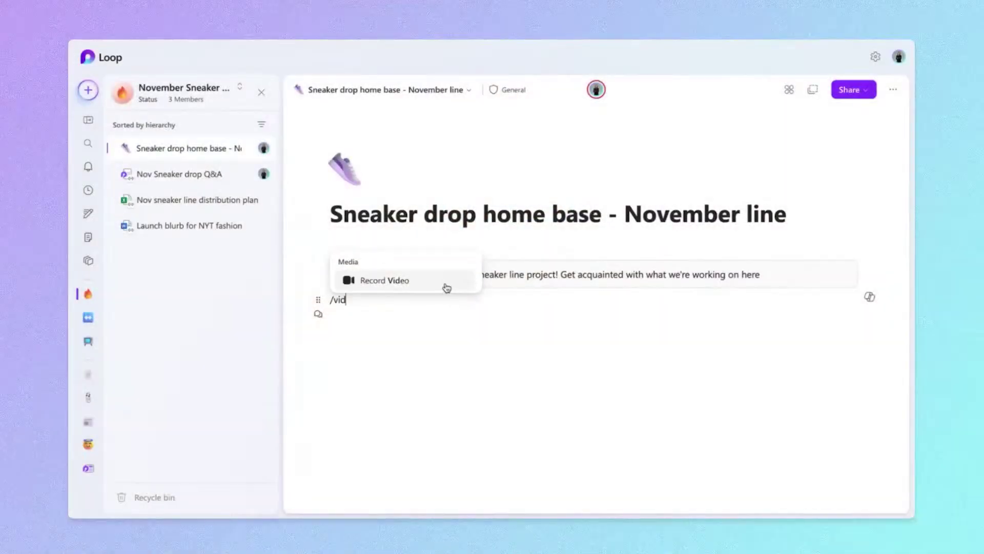
Choose Record Video from the /vid menu to start recording on the home base page.
left_click(446, 285)
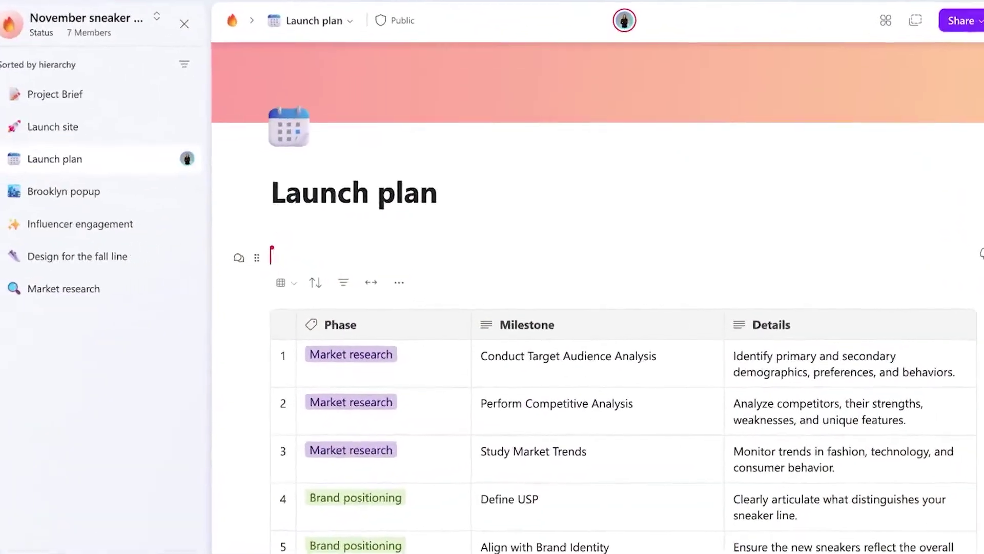
Boost the empty line with the confetti celebration and the message 'Great work team!'.
left_click(232, 259)
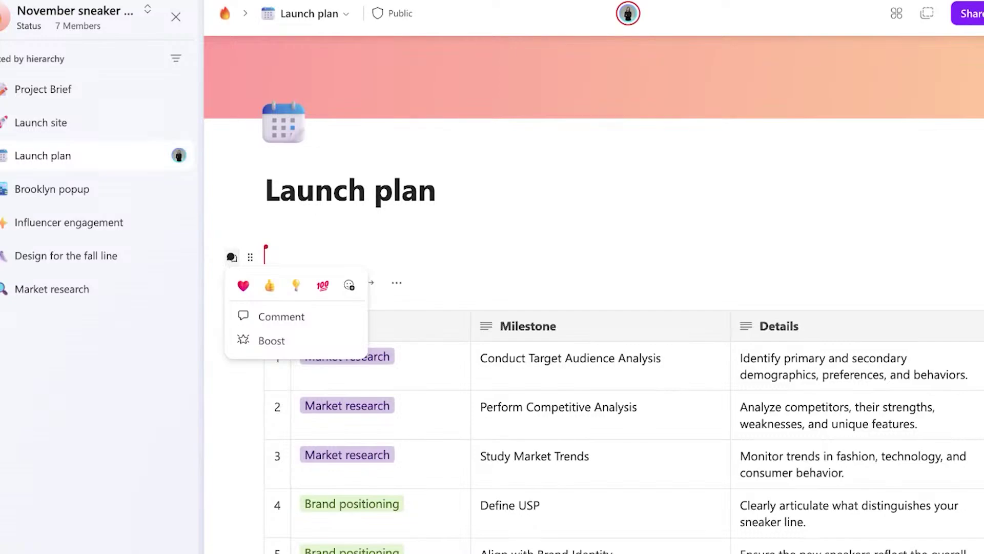
left_click(236, 342)
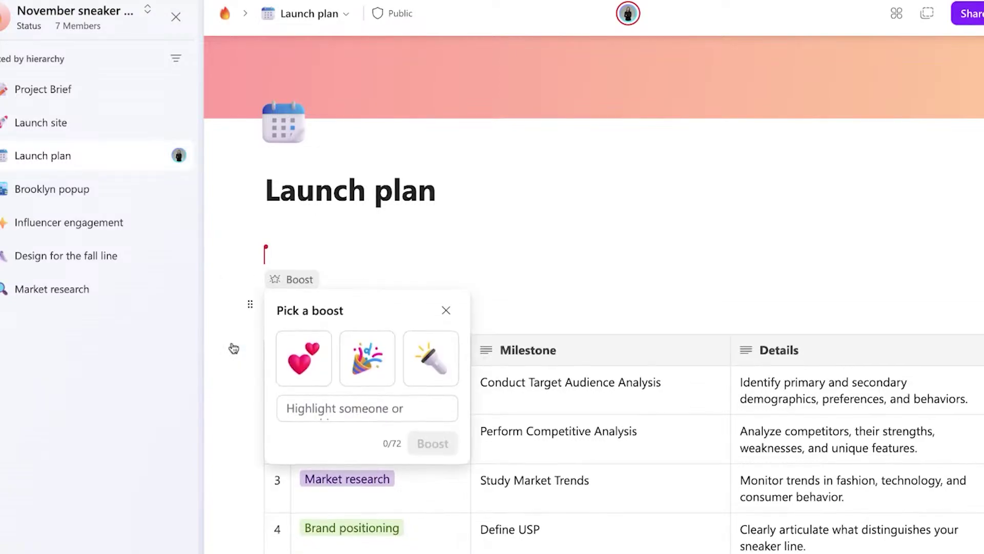
left_click(363, 369)
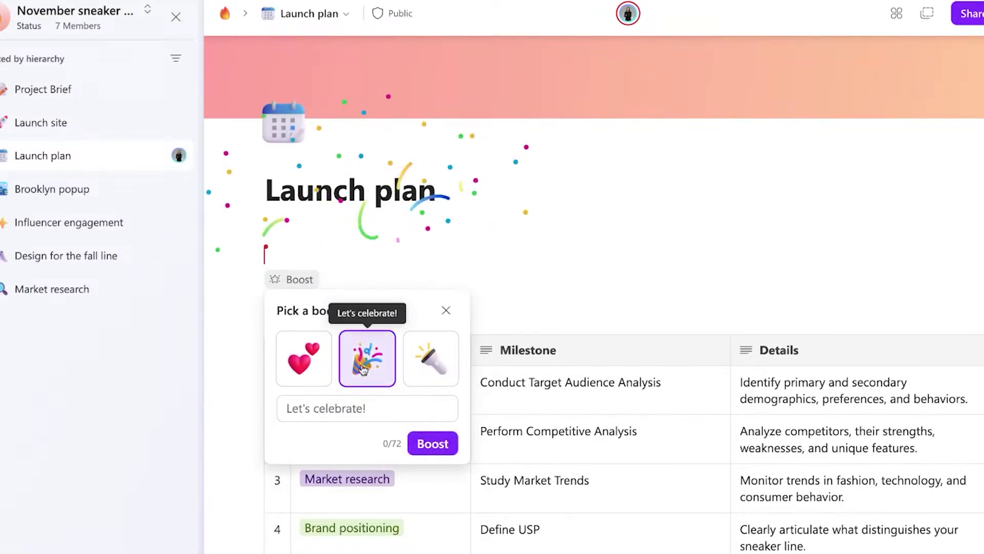
left_click(366, 401)
type("Great work team")
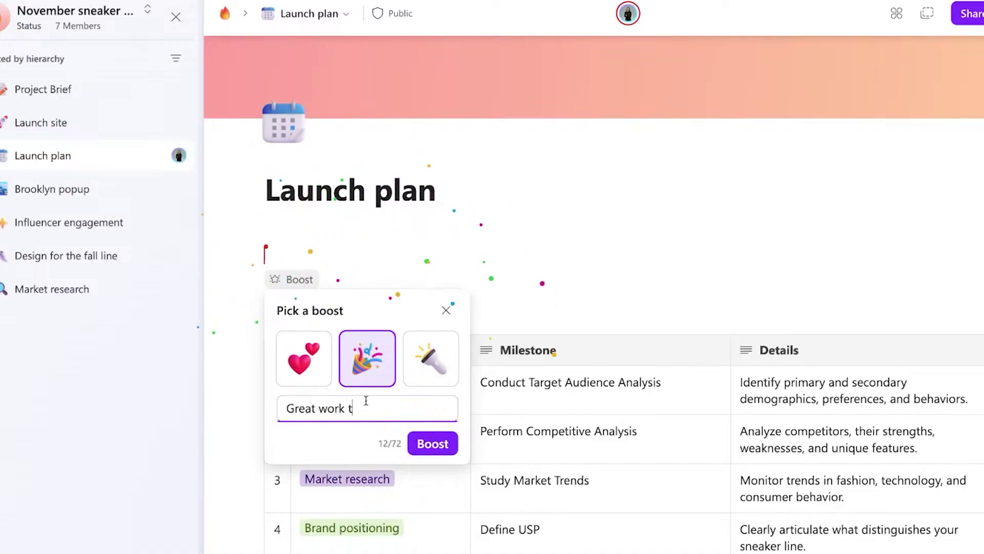
type("!")
left_click(432, 443)
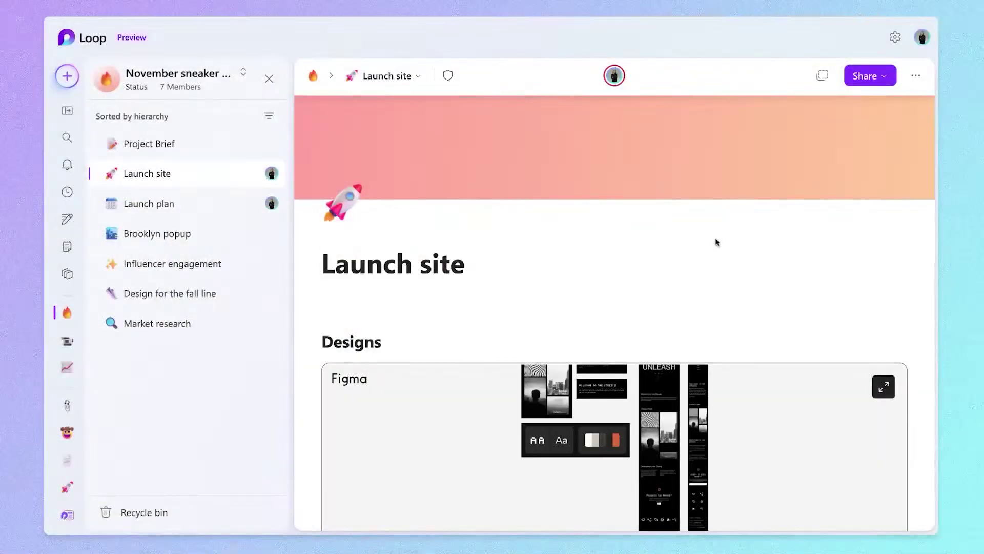
Zoom twice into the Figma embed and scroll to the Sneak Peek and UNLEASH frames.
scroll(690, 264, "down", 3)
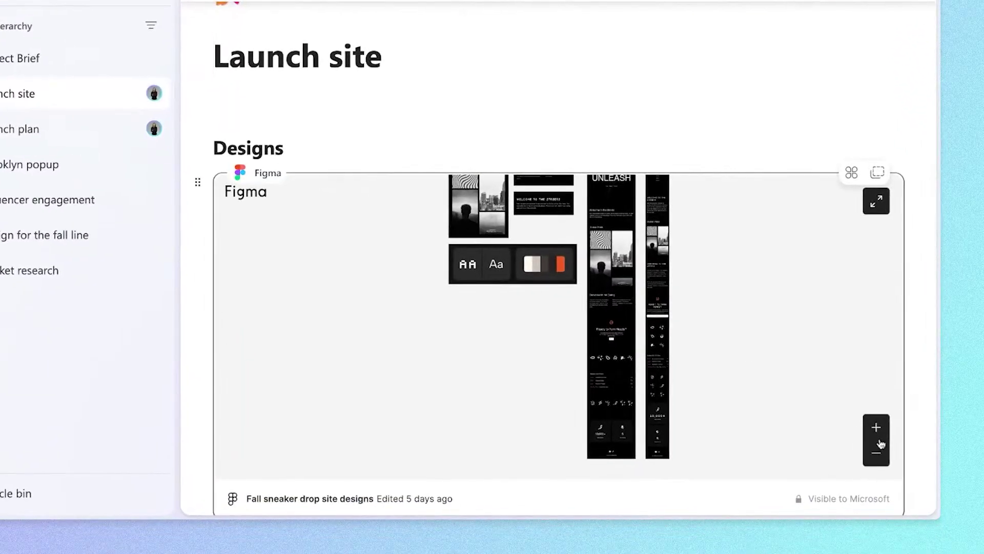
left_click(878, 445)
left_click(878, 446)
scroll(621, 257, "up", 5)
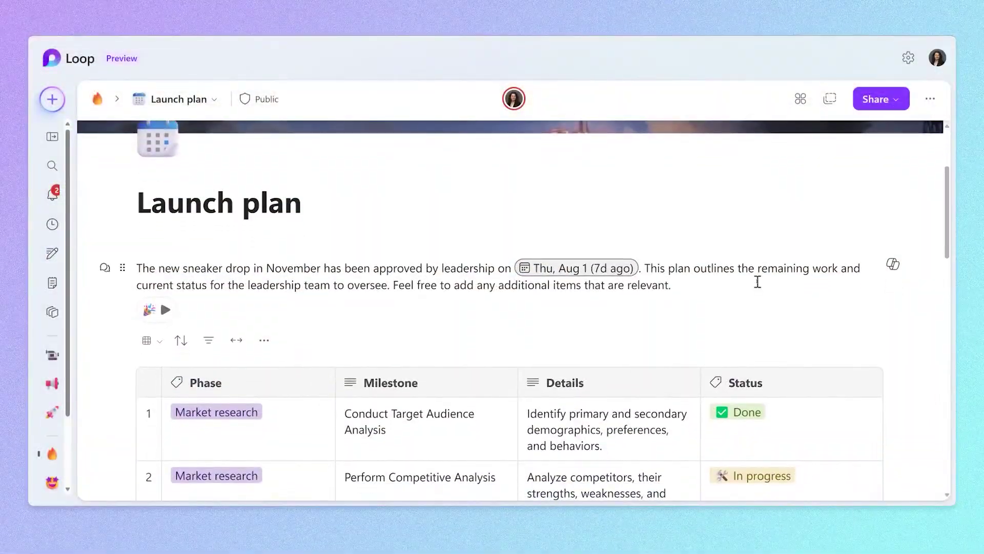
scroll(757, 283, "down", 5)
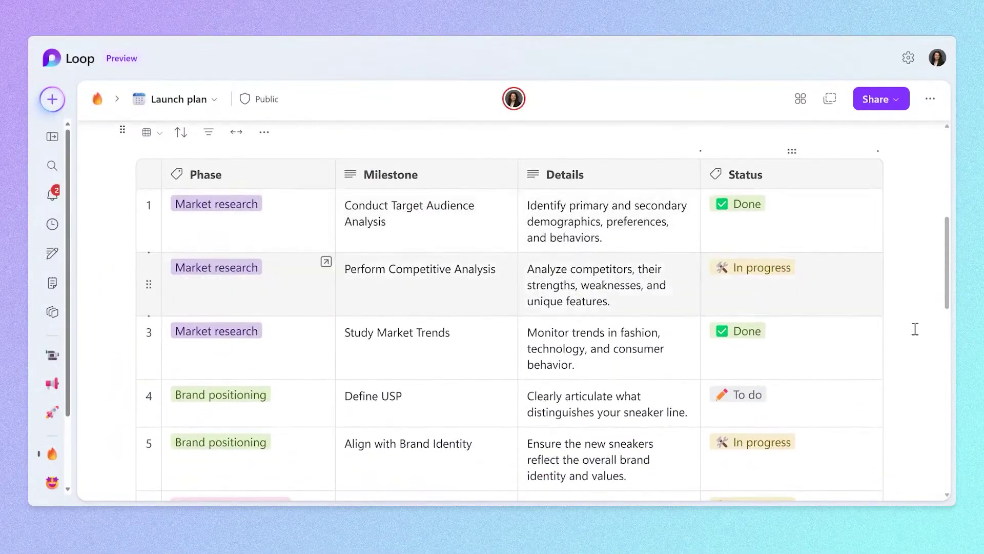
Show the plan as a Status-grouped board and drag Perform Competitive Analysis into Done (4 cards).
scroll(586, 211, "up", 1)
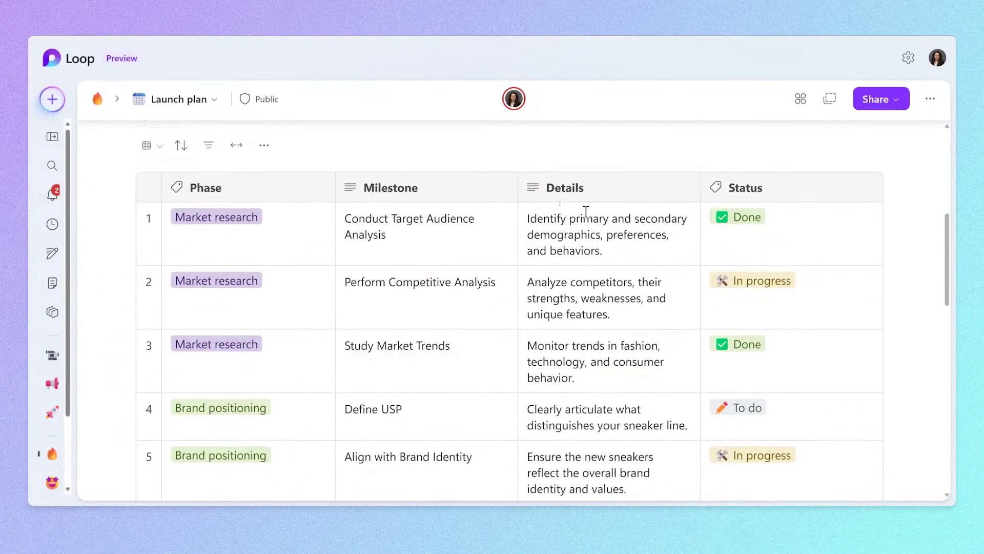
left_click(146, 146)
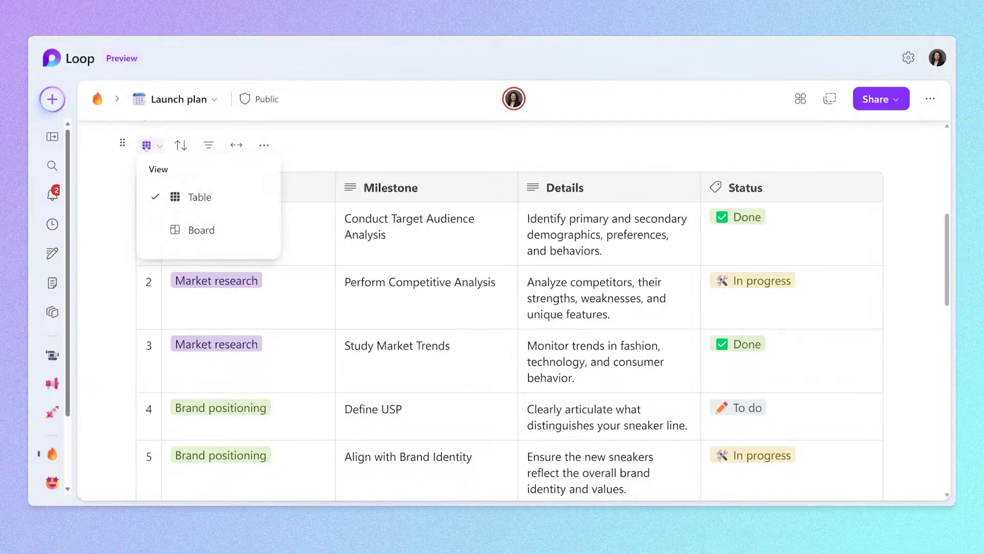
left_click(201, 230)
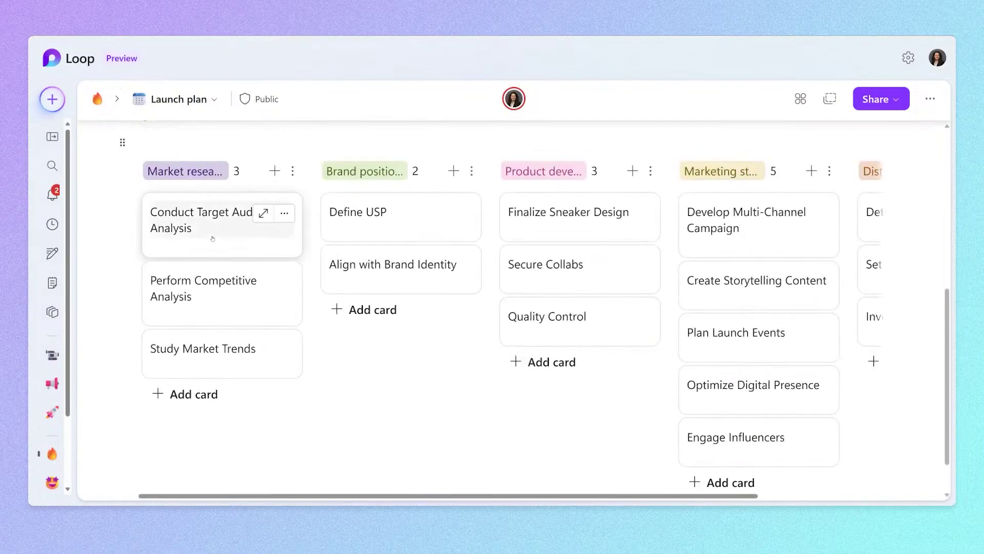
left_click(205, 143)
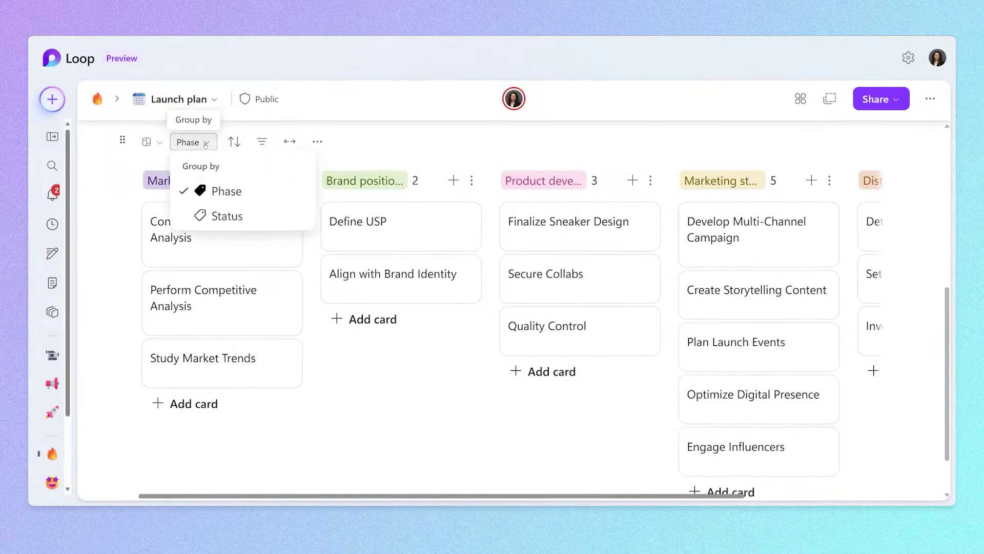
left_click(241, 215)
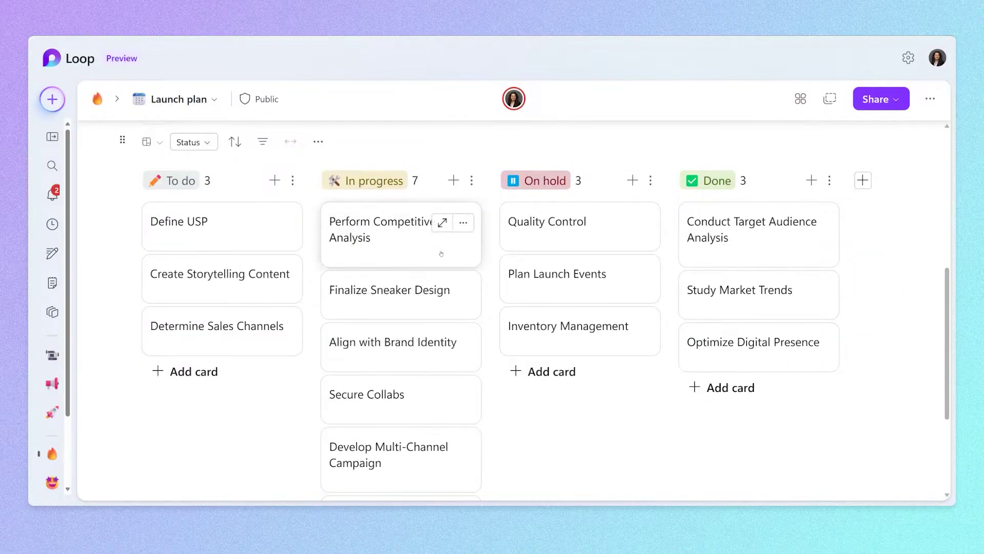
left_click_drag(441, 254, 777, 215)
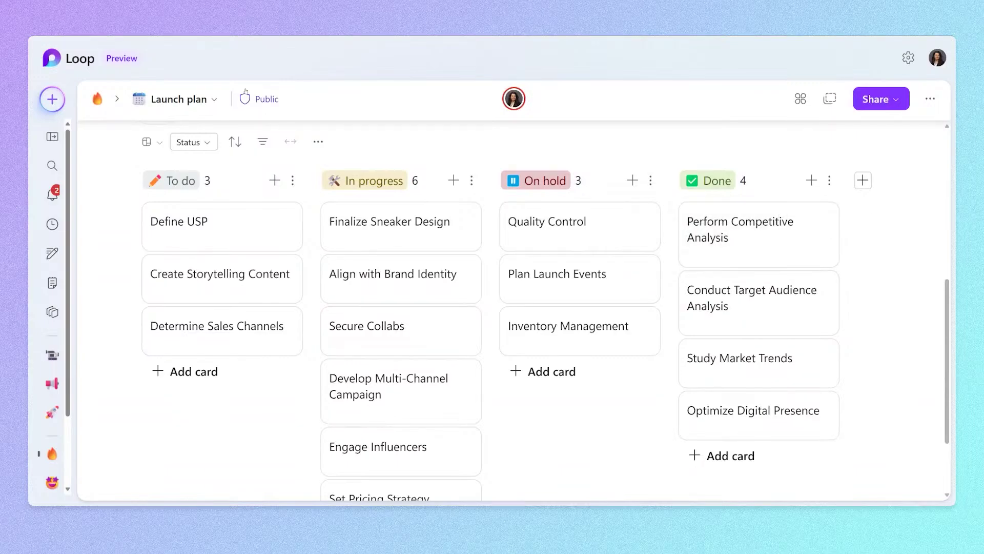
Switch the Launch plan from board back to table layout.
left_click(154, 143)
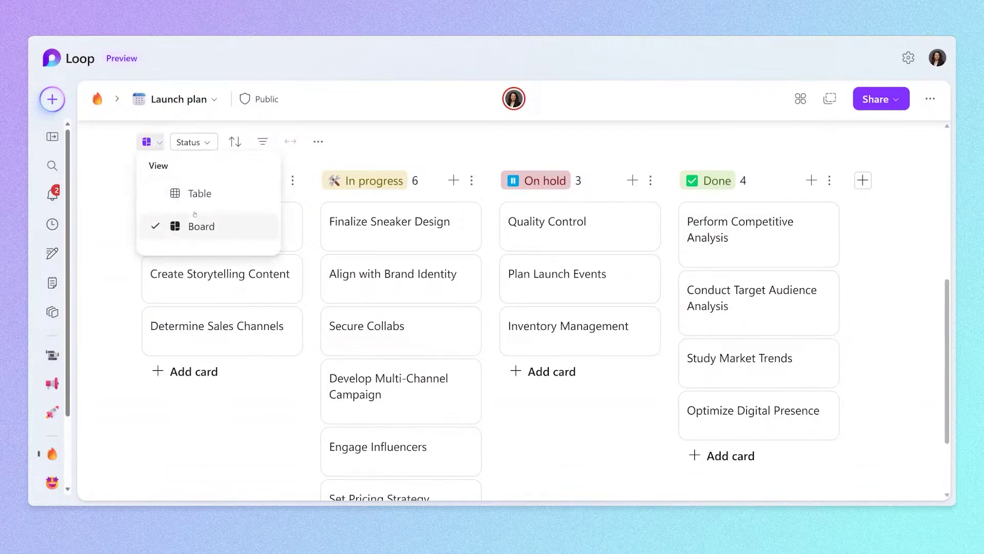
left_click(196, 194)
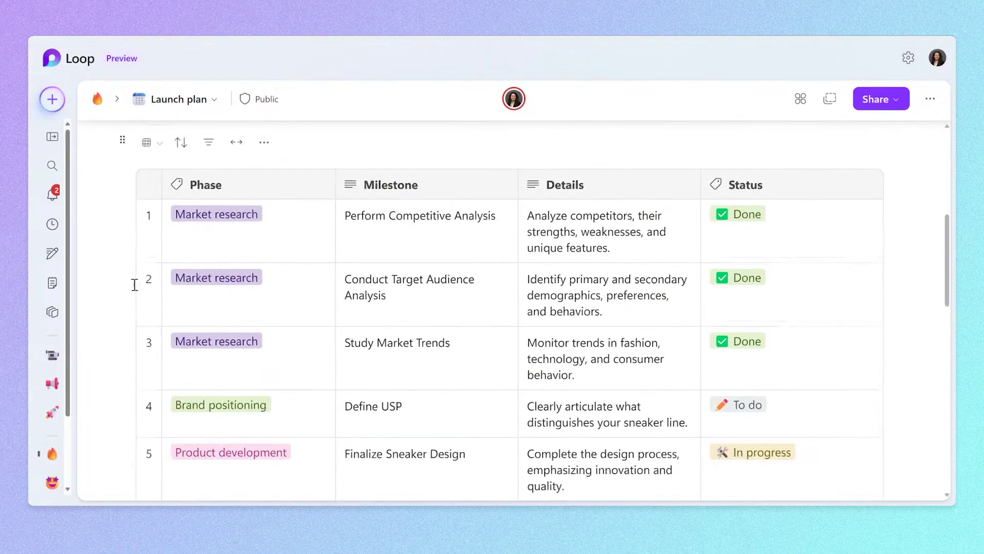
scroll(134, 284, "down", 1)
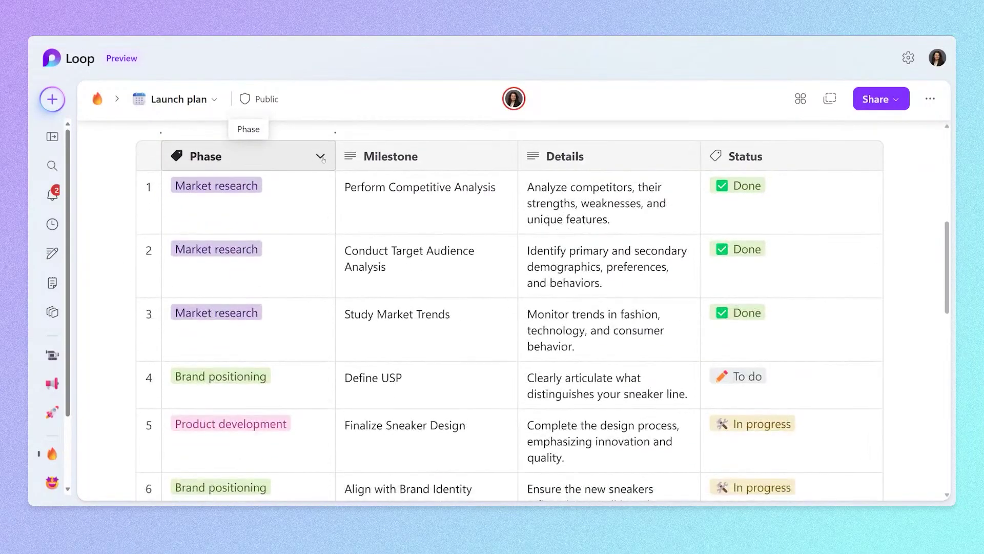
Review the Phase column's label groups under its Label column type.
left_click(320, 155)
mouse_move(447, 212)
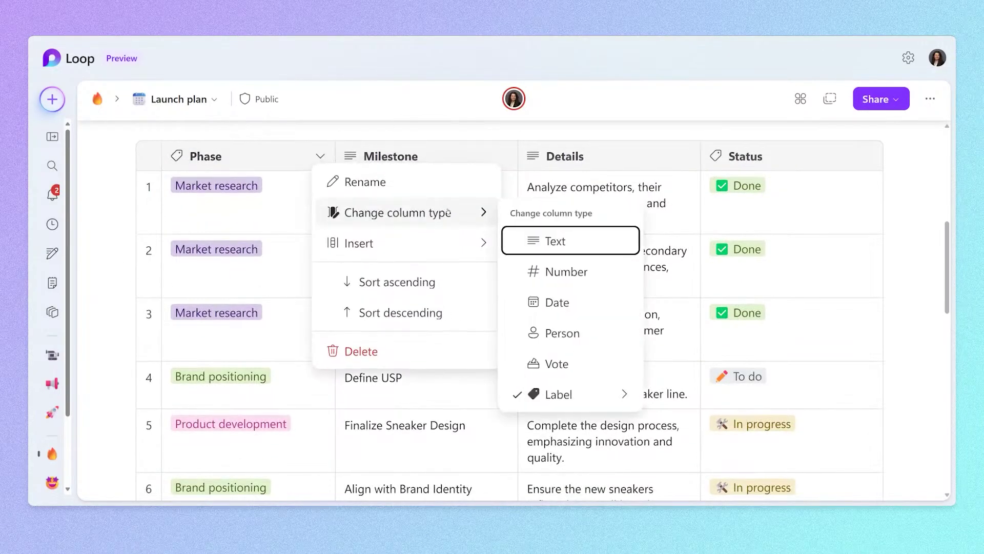
left_click(611, 392)
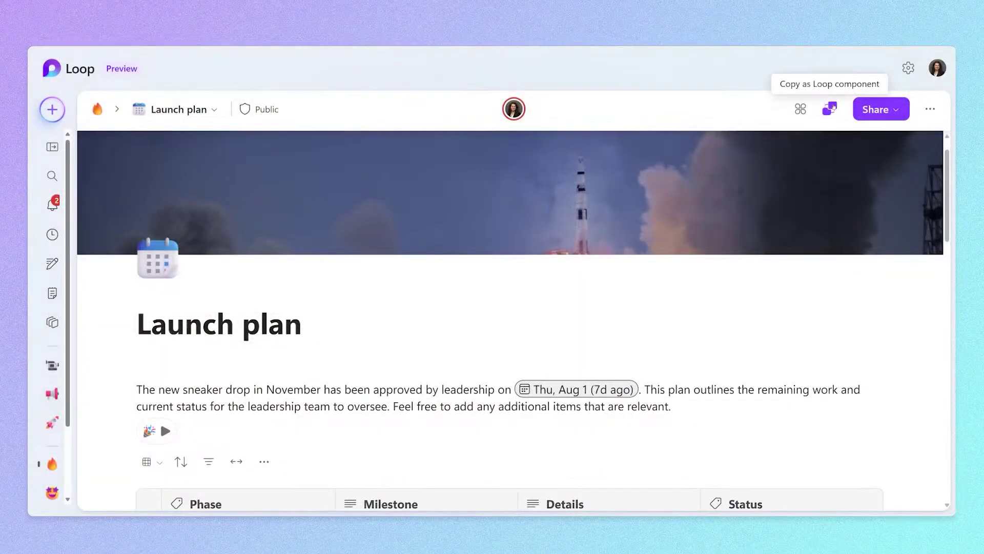
Copy the Launch plan page as a Loop component and paste it into the Sneaker Launch Plan draft.
left_click(832, 109)
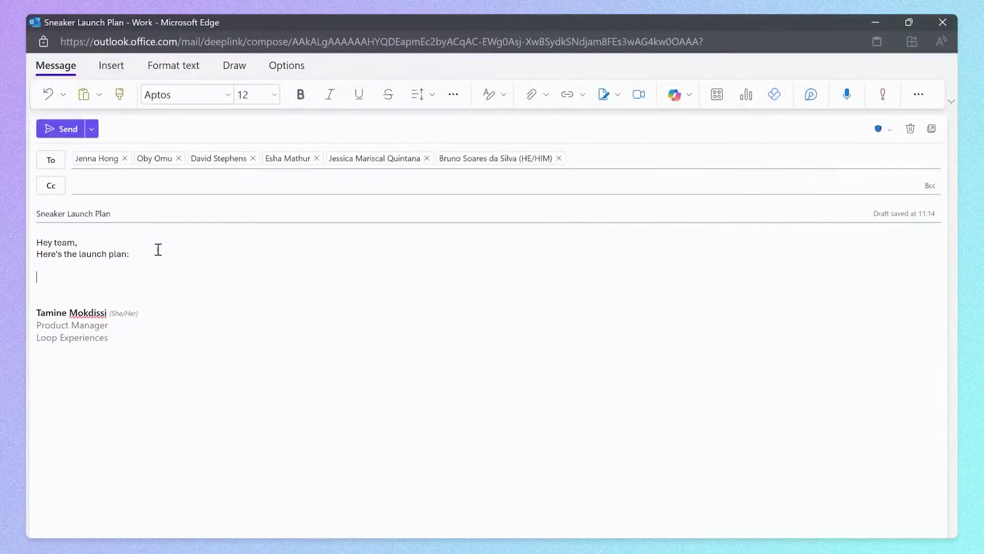
key("ctrl+v")
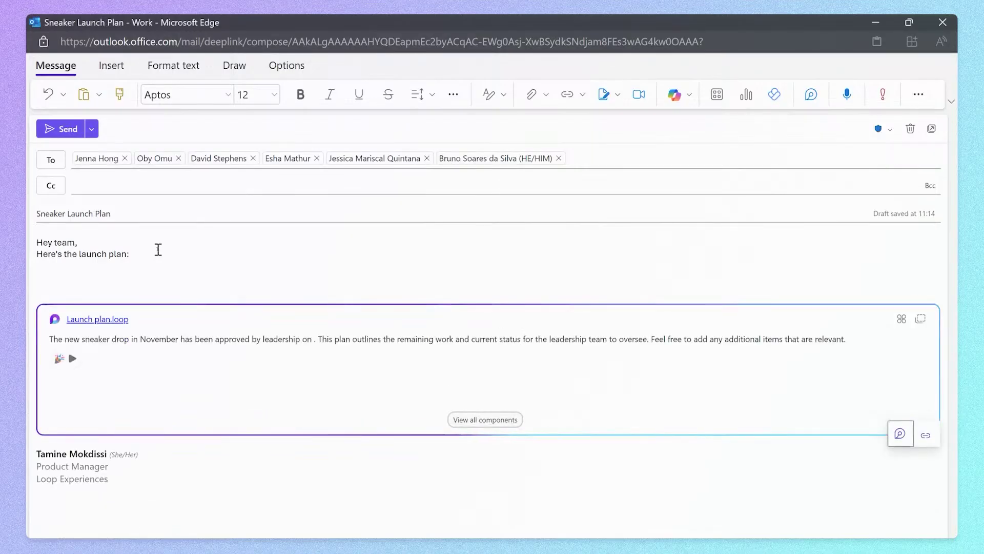
scroll(352, 386, "down", 1)
scroll(352, 386, "down", 3)
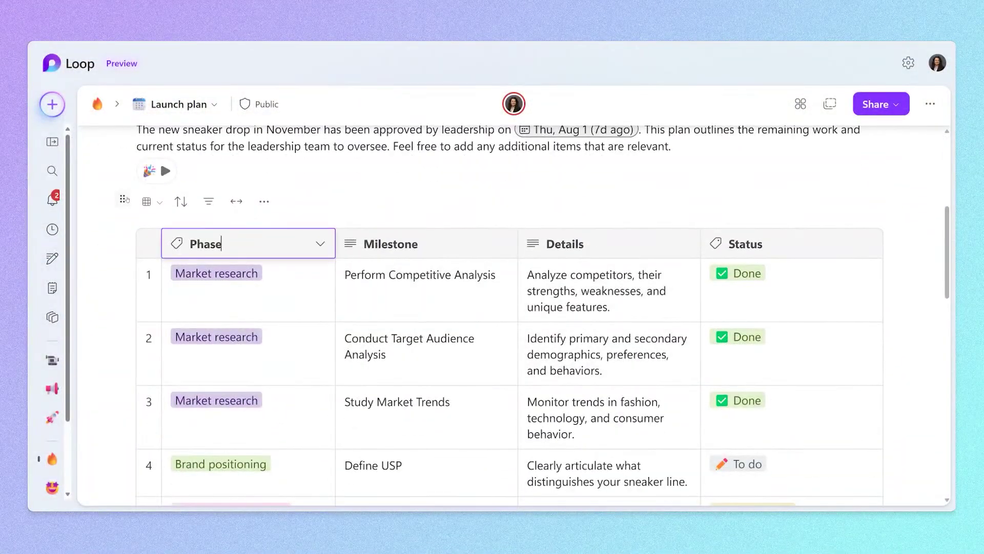
Make the plan table a Loop component titled 'Status Tracker' and copy it.
left_click(123, 199)
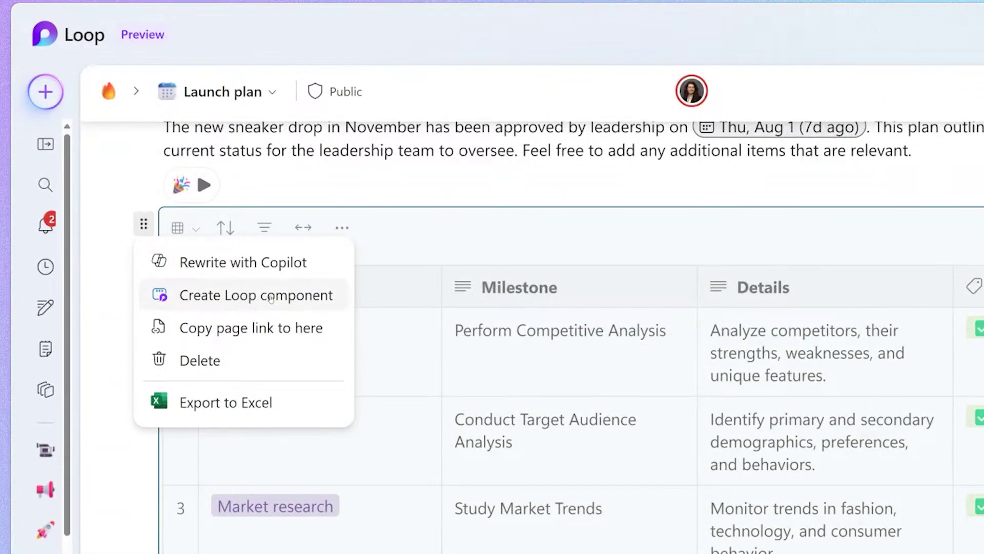
left_click(271, 298)
type("Status Tracker:")
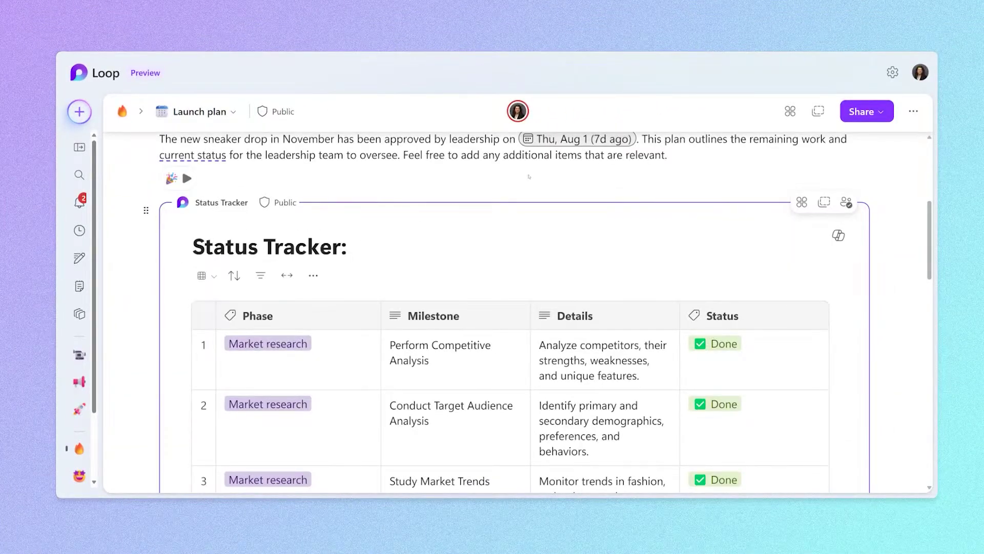
left_click(824, 202)
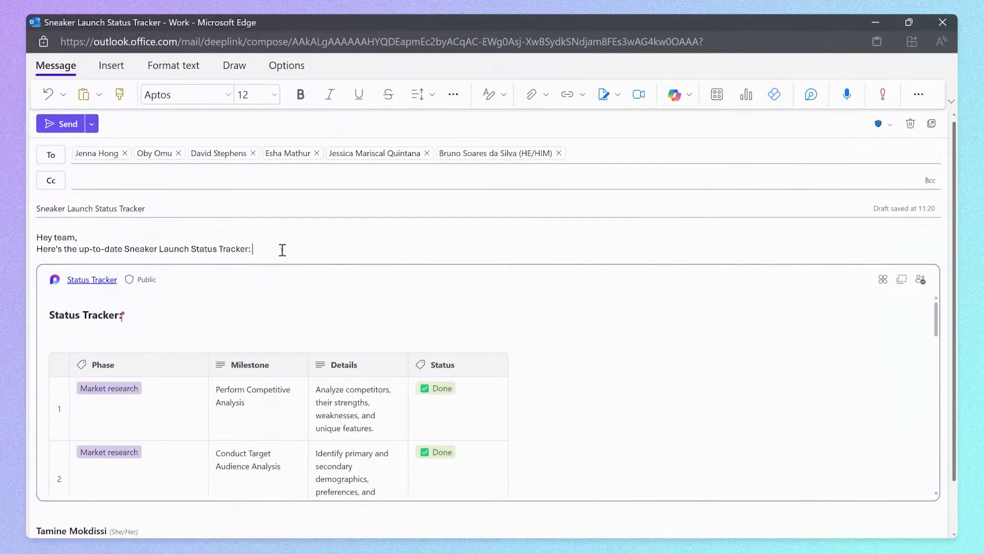
In the email's Status Tracker, mark Develop Multi-Channel Campaign as In progress.
scroll(497, 359, "down", 2)
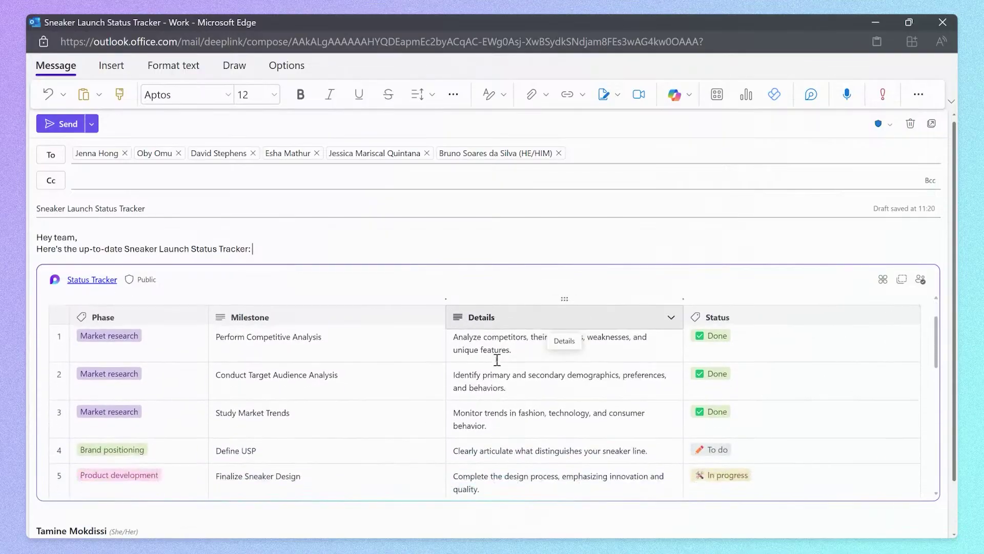
scroll(497, 358, "down", 3)
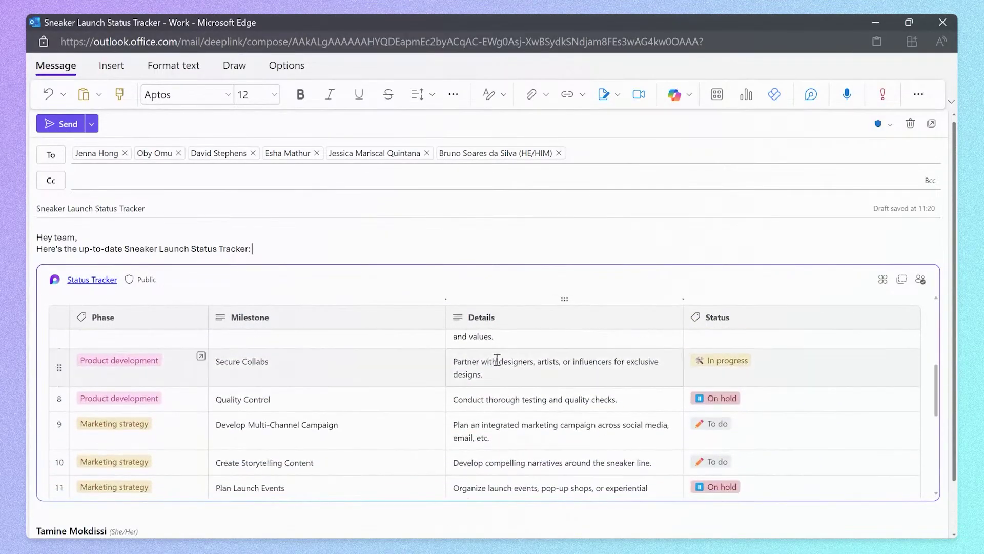
scroll(497, 360, "down", 1)
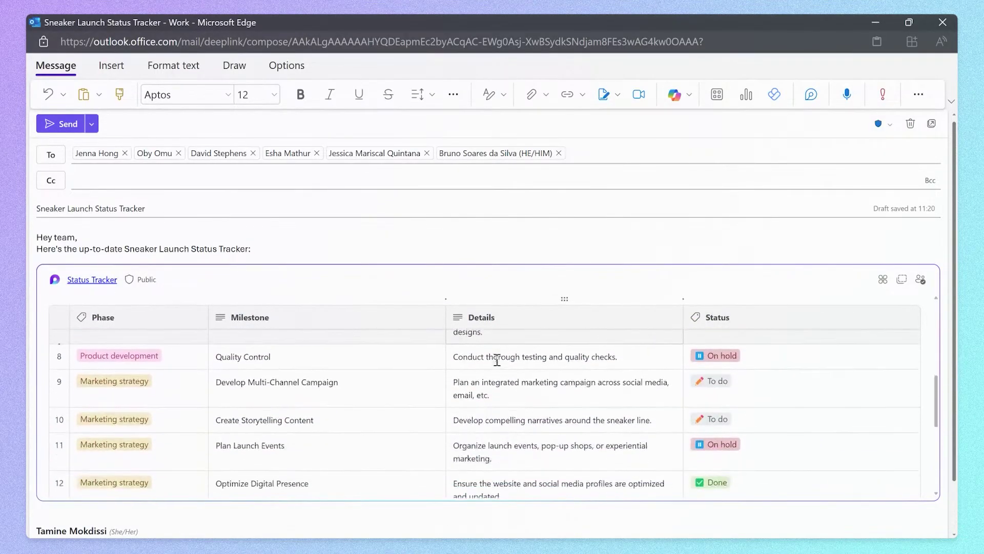
left_click(715, 380)
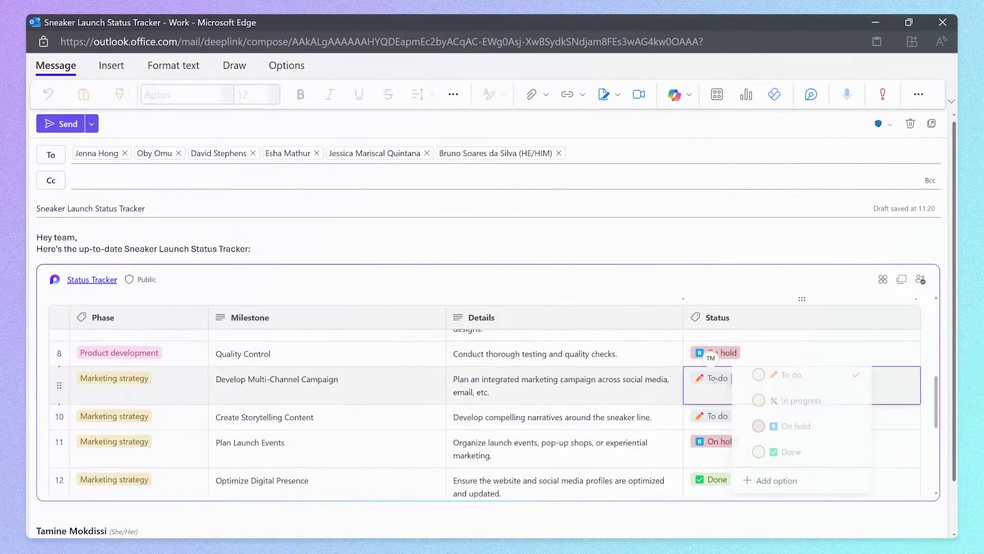
left_click(804, 400)
left_click(582, 417)
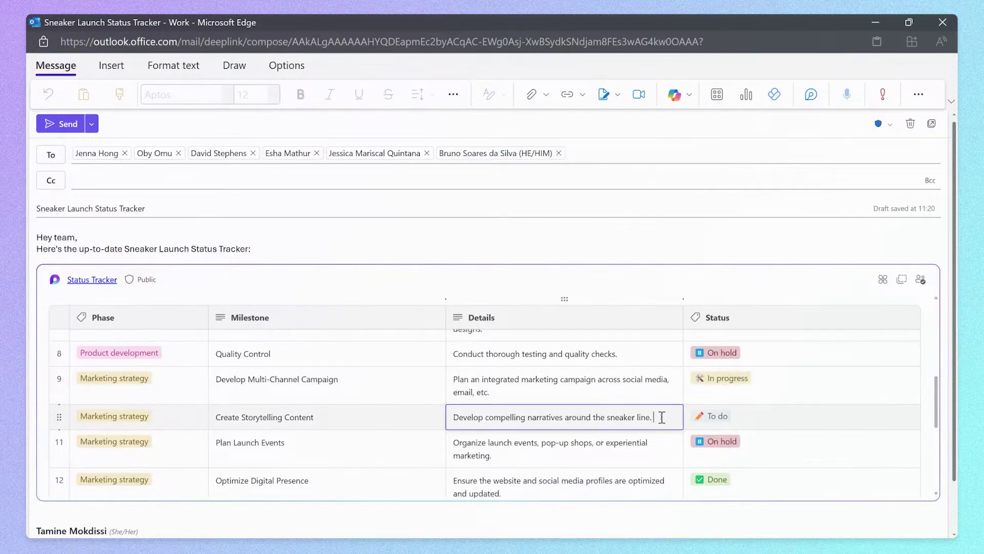
scroll(662, 417, "down", 5)
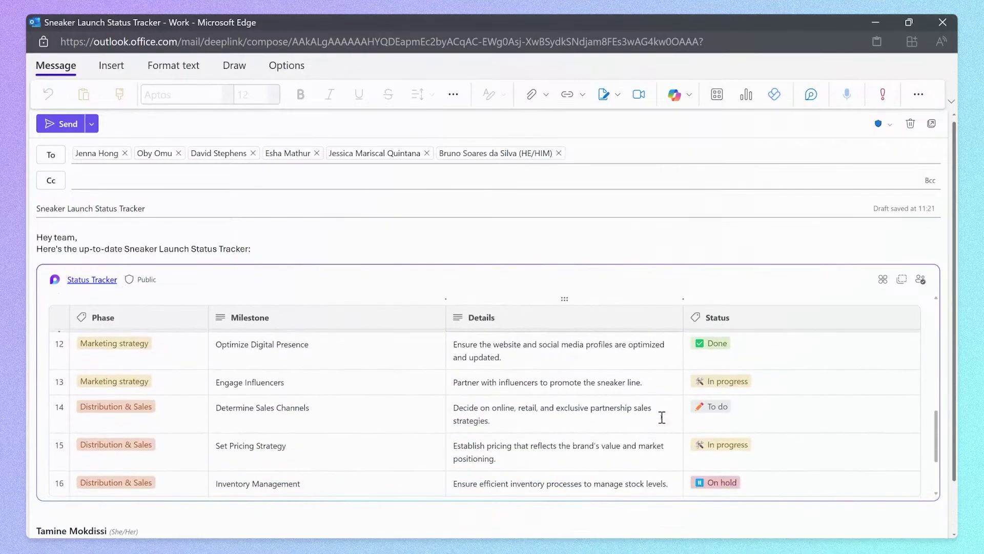
scroll(662, 417, "down", 1)
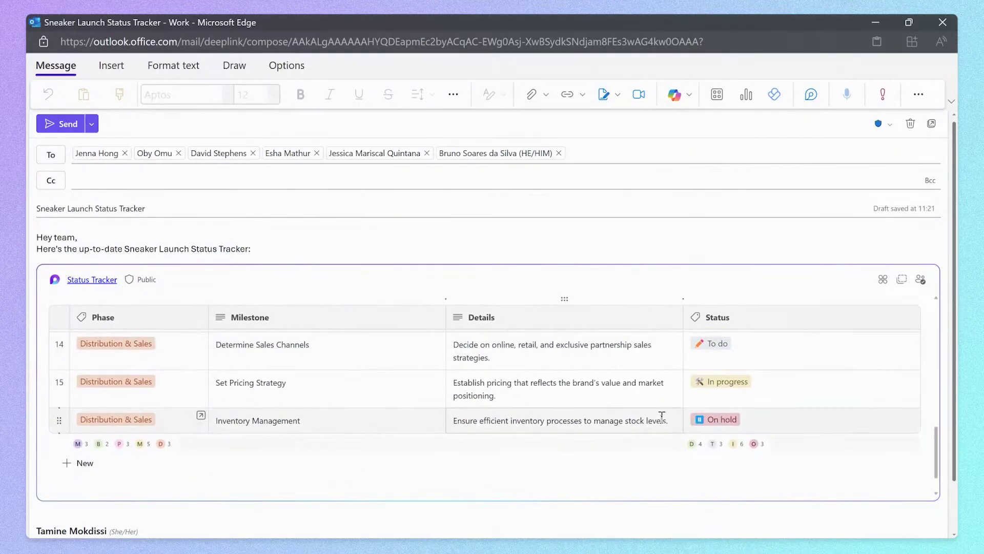